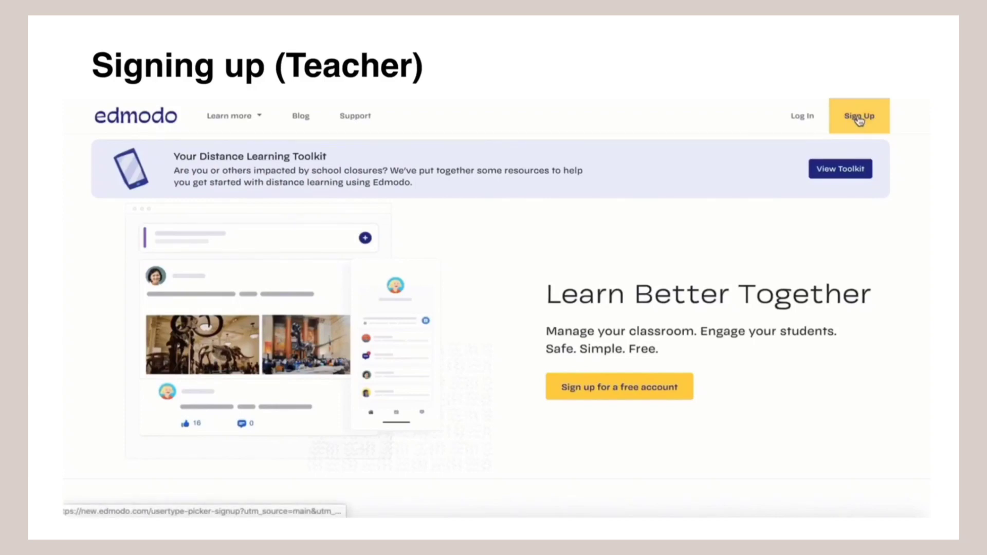
# Create a teacher account using the teacher's email address and a password
pyautogui.click(858, 124)
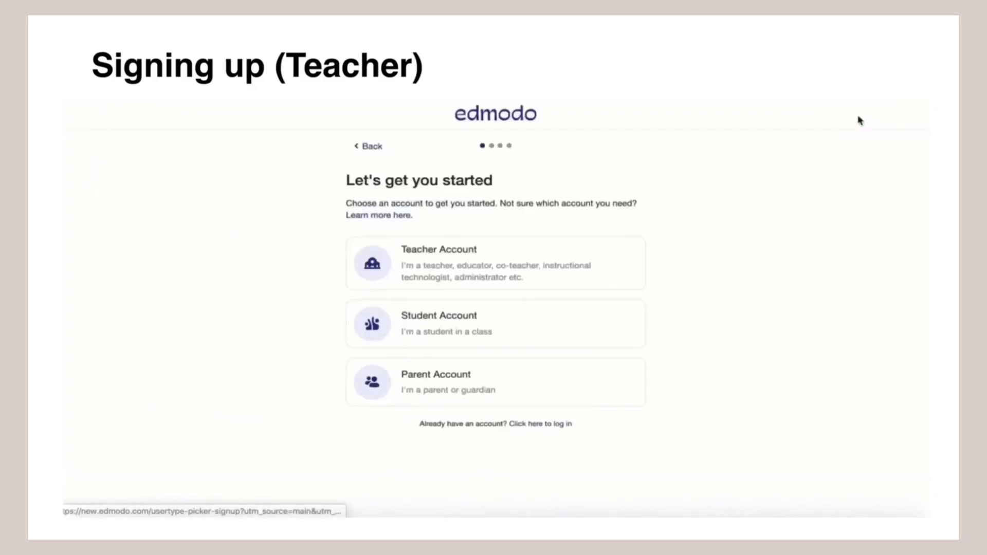
pyautogui.click(545, 267)
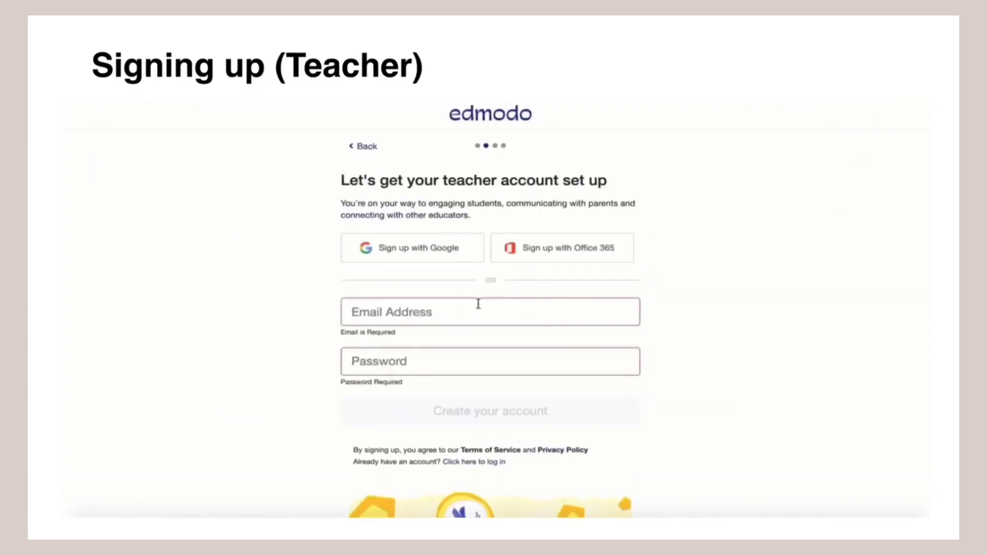
pyautogui.click(478, 304)
pyautogui.press('Tab')
pyautogui.write('•••••••••')
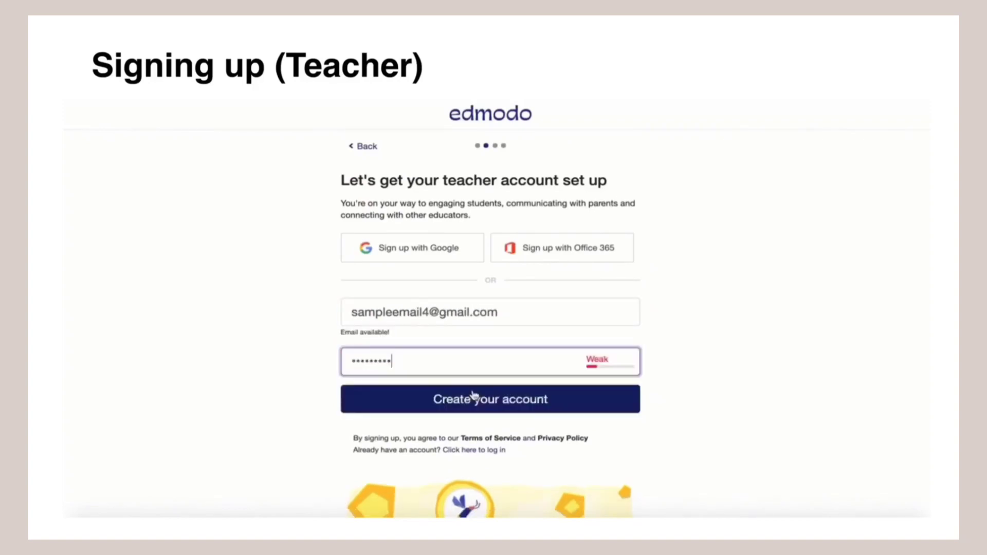
pyautogui.click(473, 396)
# Fill in the teacher's first and last name on the profile and continue
pyautogui.write('Professor')
pyautogui.press('Tab')
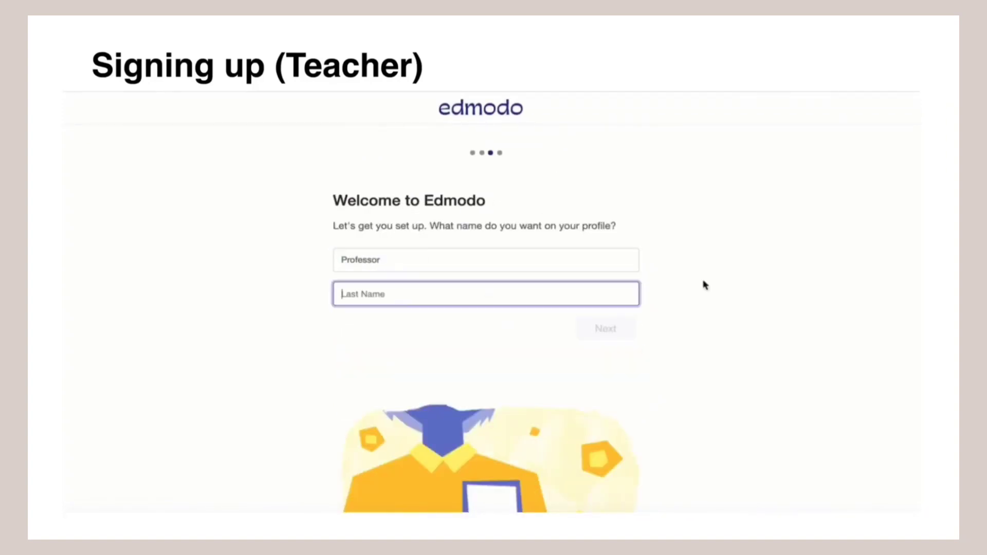
pyautogui.write('Professorson')
pyautogui.click(610, 333)
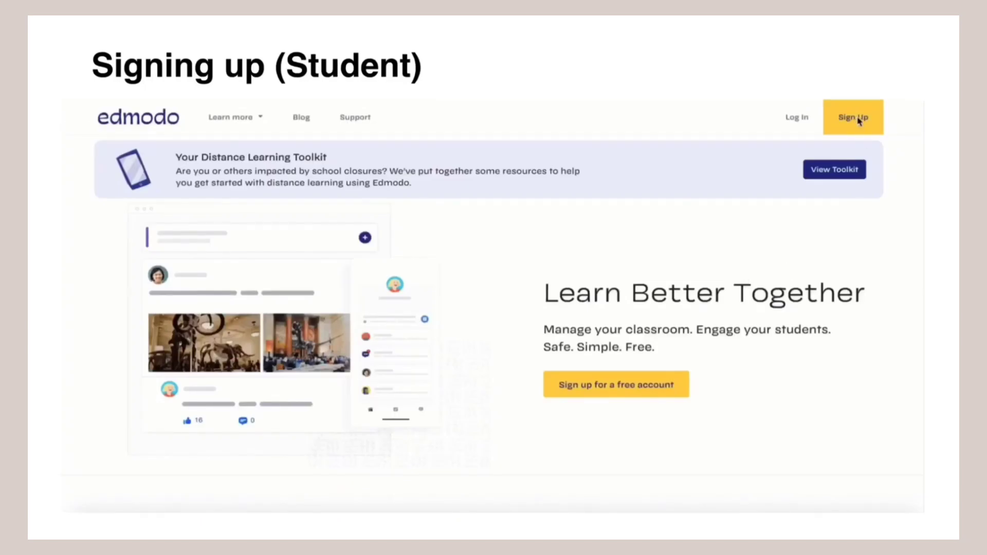
# Review the Student Account sign-up form, then switch to the Parent Account sign-up form
pyautogui.click(866, 120)
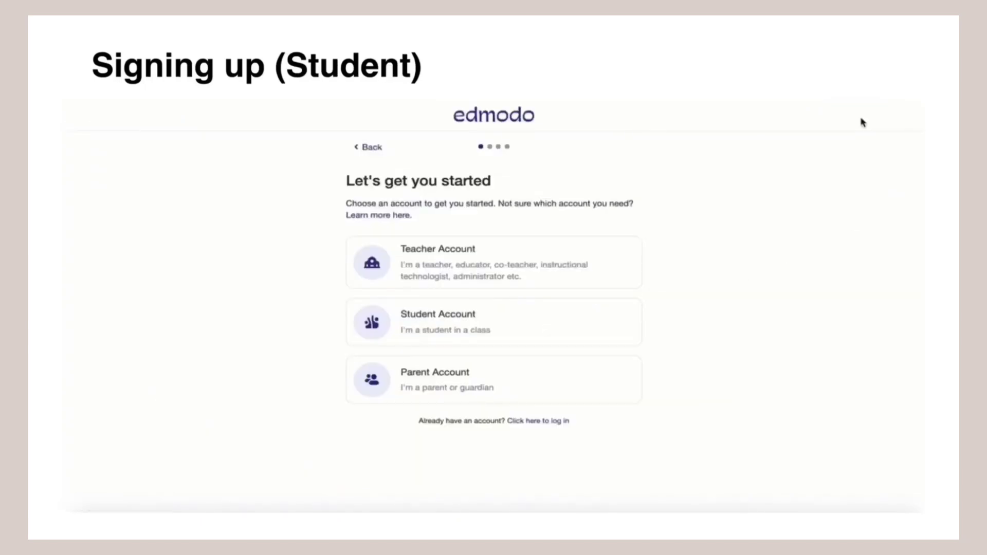
pyautogui.click(575, 325)
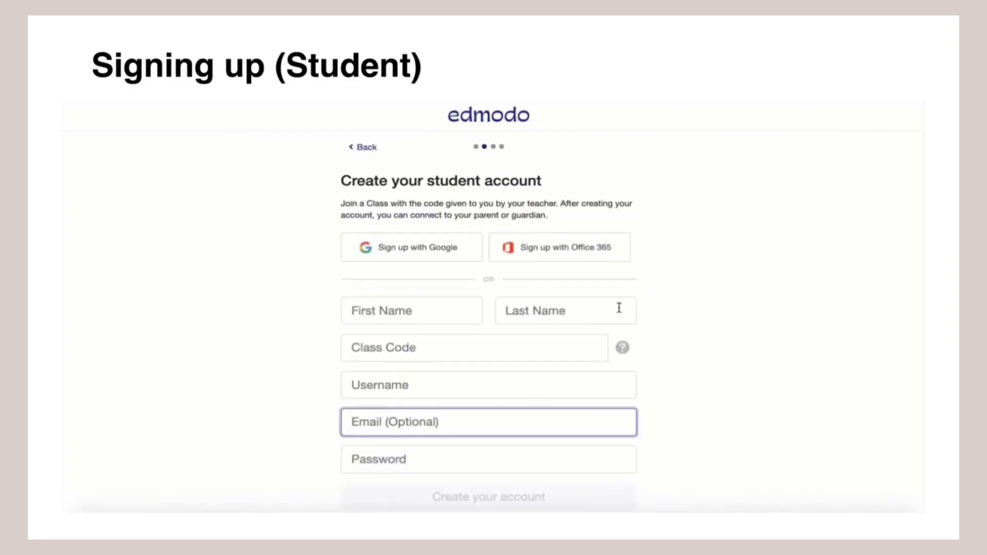
pyautogui.scroll(-2, 666, 305)
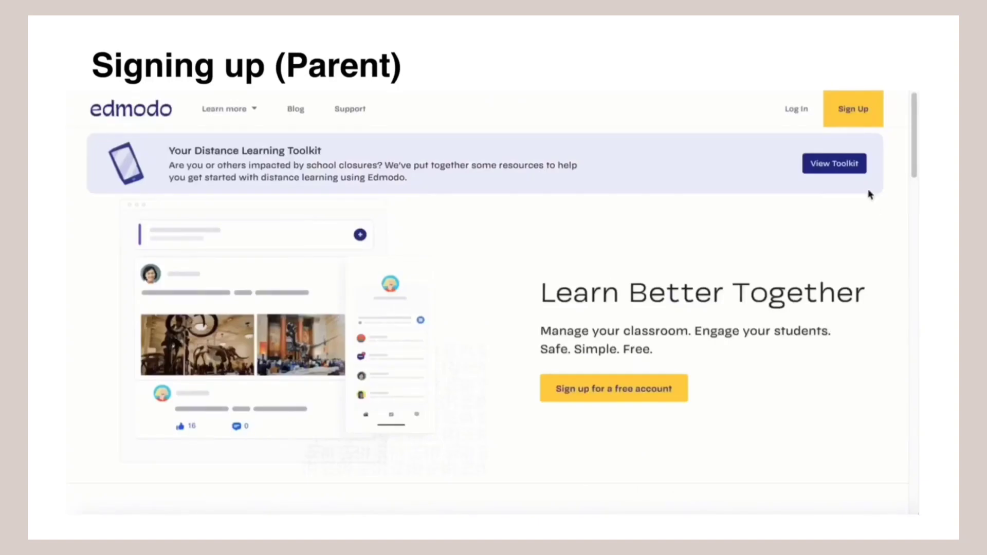
pyautogui.click(851, 118)
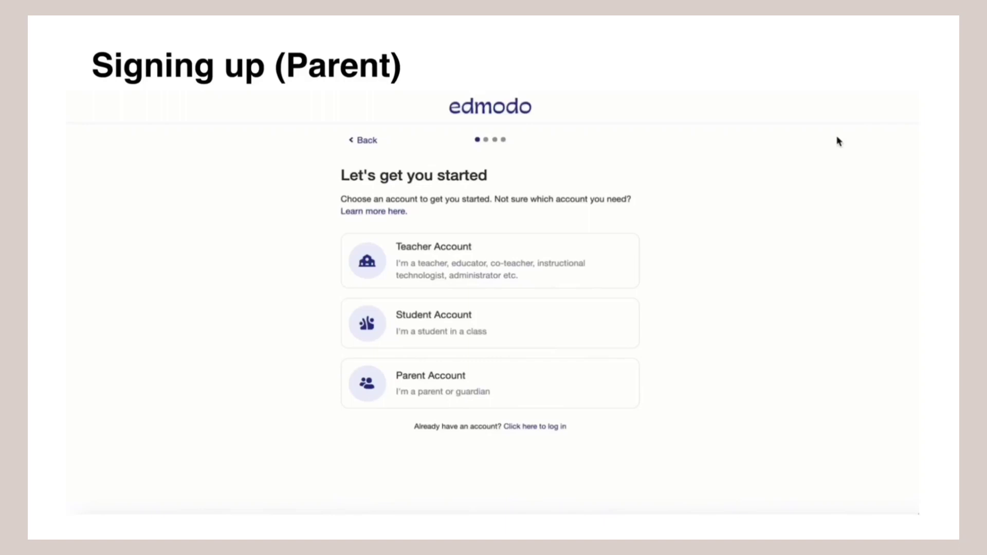
pyautogui.click(546, 378)
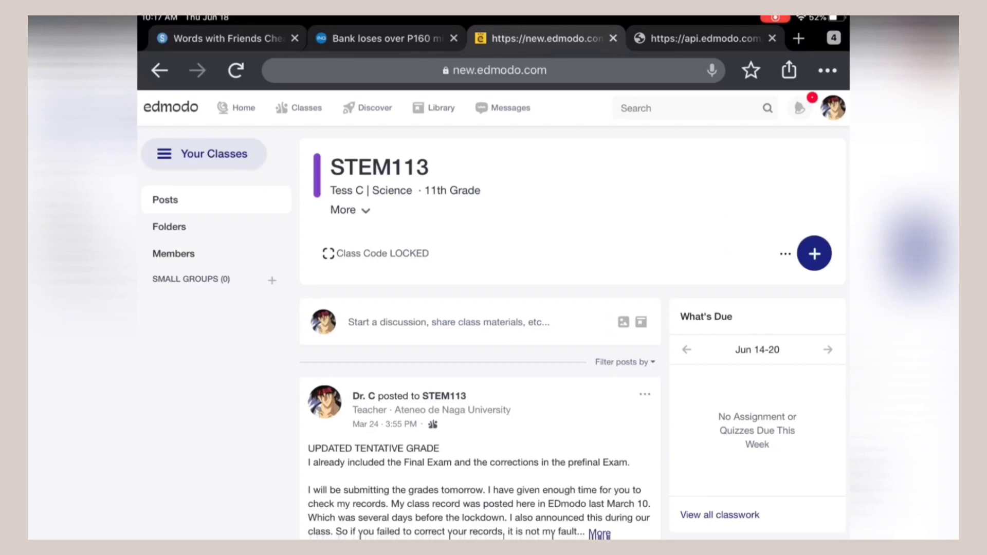
# Open STEM113's Members list and look through its students and connected parents
pyautogui.scroll(5, 206, 206)
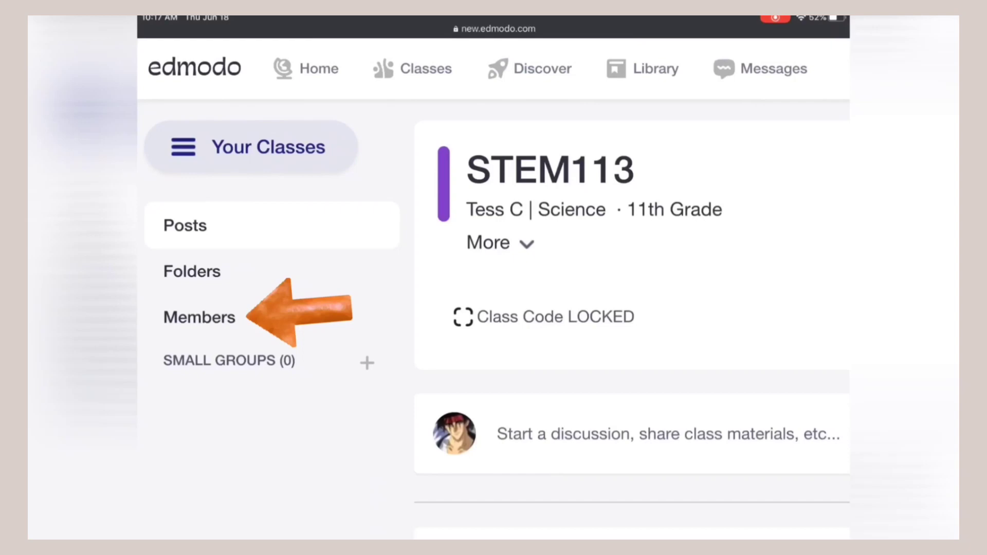
pyautogui.click(200, 317)
pyautogui.scroll(-5, 494, 309)
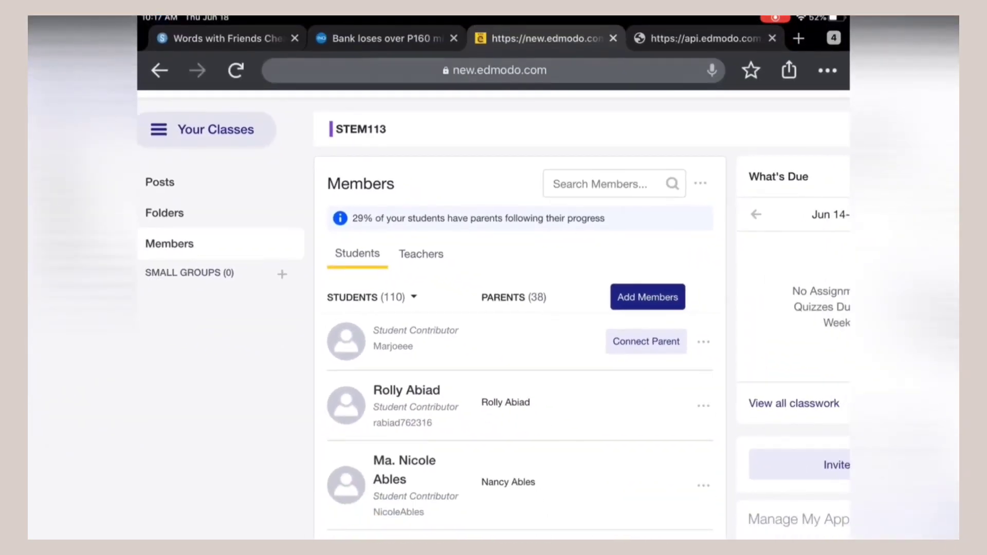
pyautogui.scroll(-3, 494, 308)
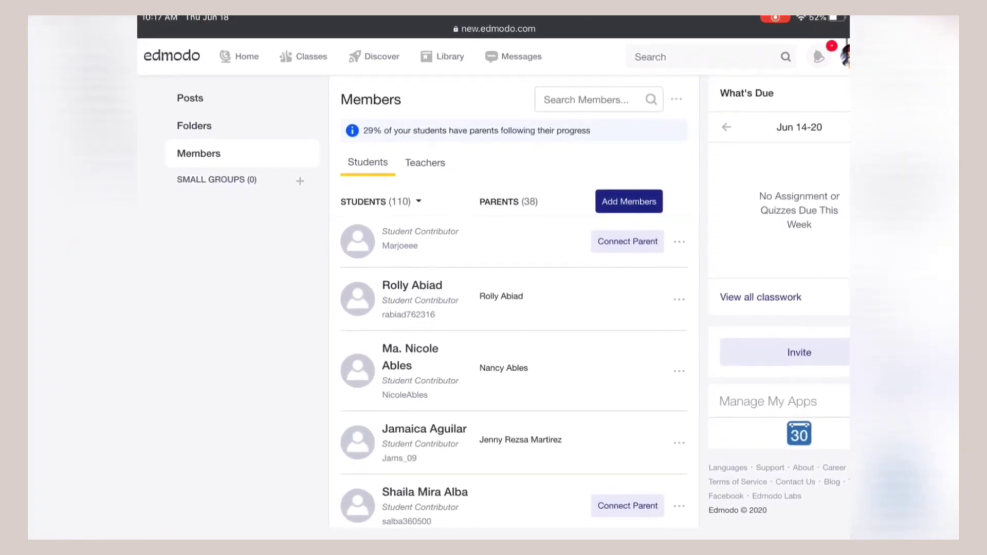
pyautogui.scroll(2, 493, 308)
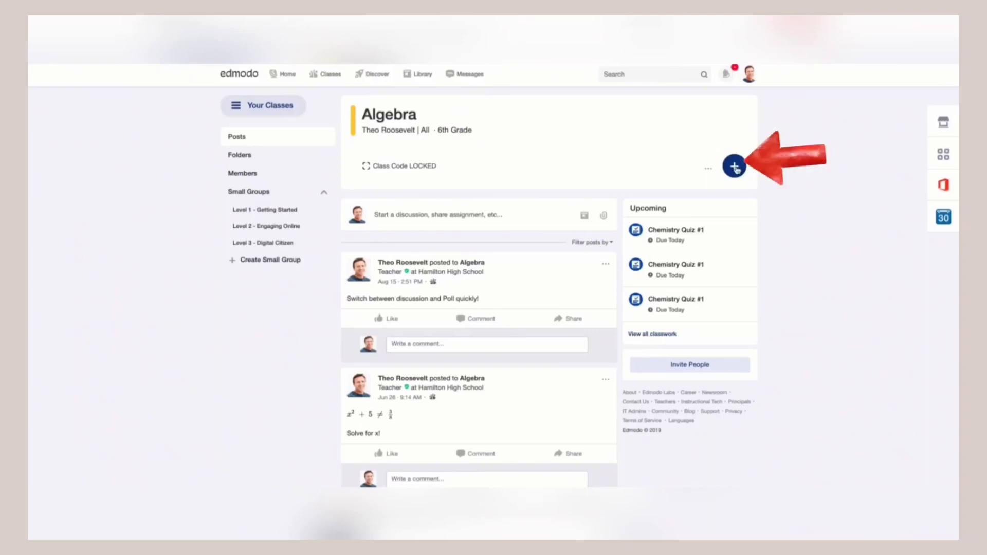
# Create an assignment titled 'Assignment title here' and start its instructions with 'plea'
pyautogui.click(735, 166)
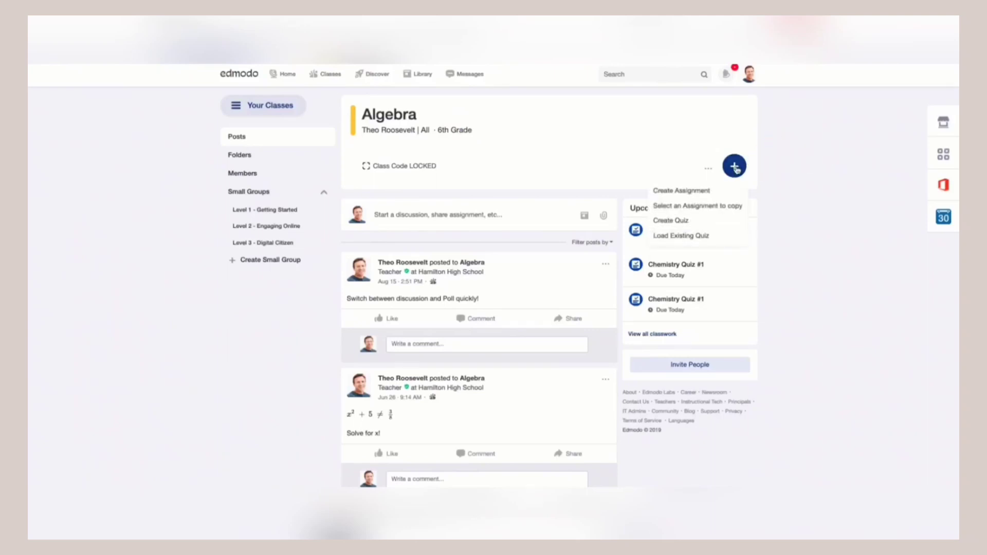
pyautogui.click(716, 191)
pyautogui.click(474, 165)
pyautogui.write('Assignment ti')
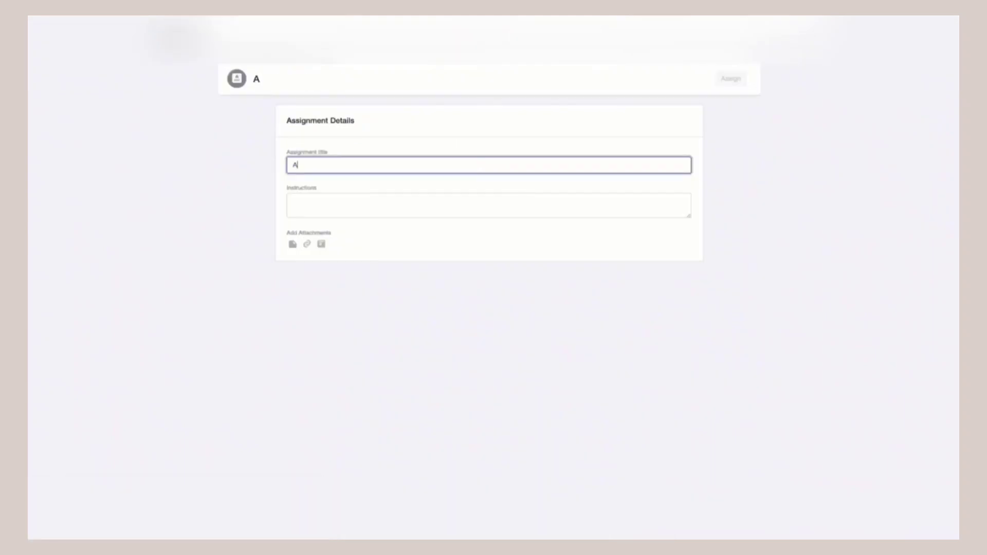
pyautogui.write('tle here')
pyautogui.click(488, 206)
pyautogui.write('plea')
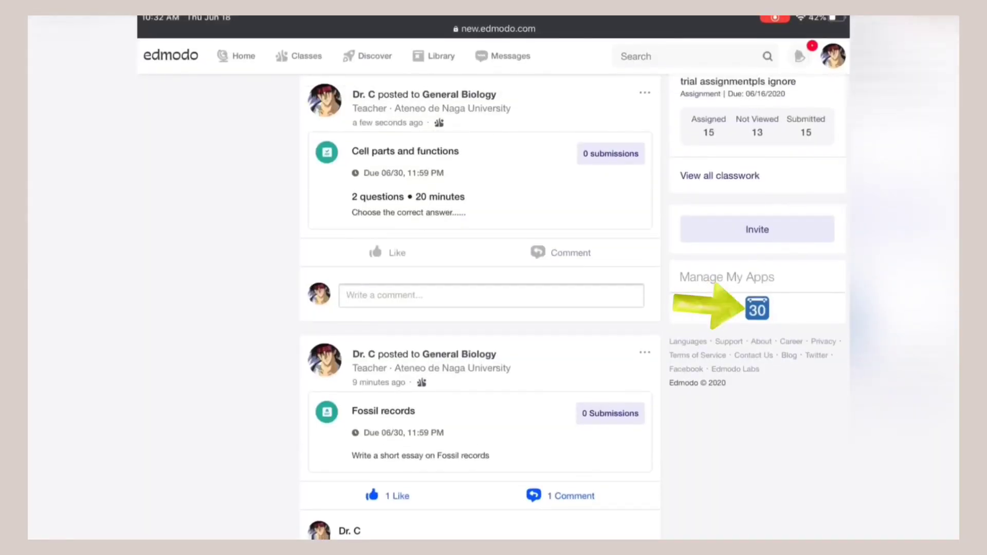
# Open the Planner from the calendar app and check the Coming Soon items
pyautogui.click(756, 309)
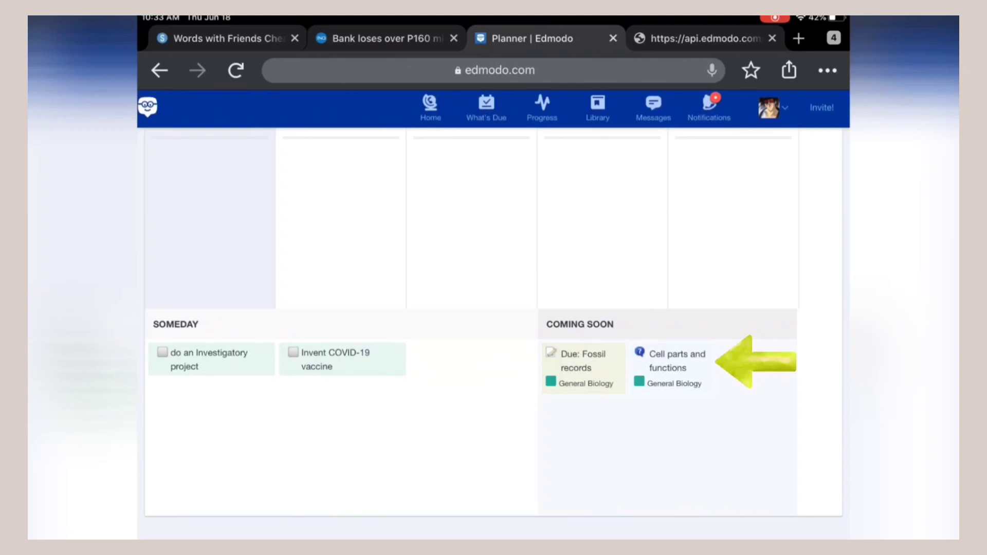
pyautogui.scroll(-1, 493, 308)
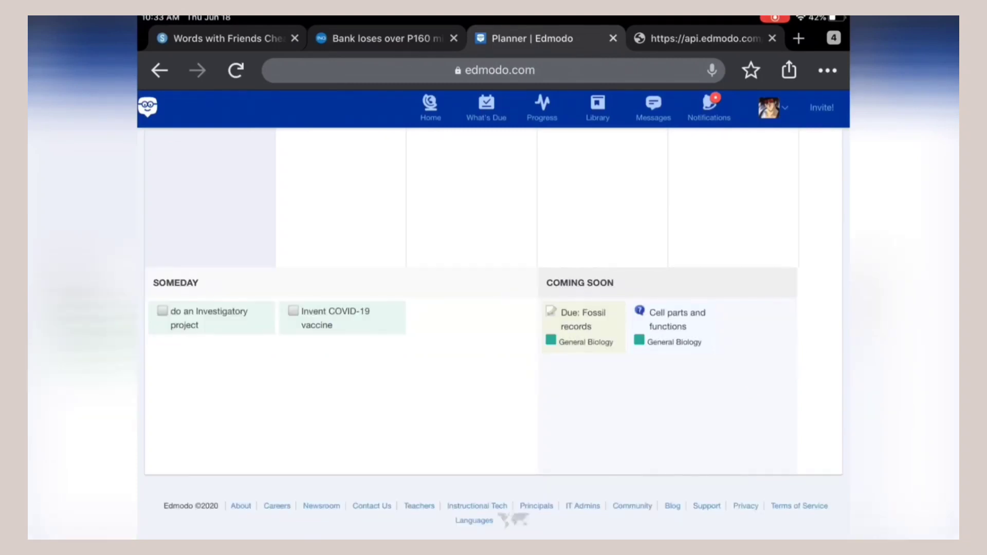
pyautogui.scroll(1, 494, 309)
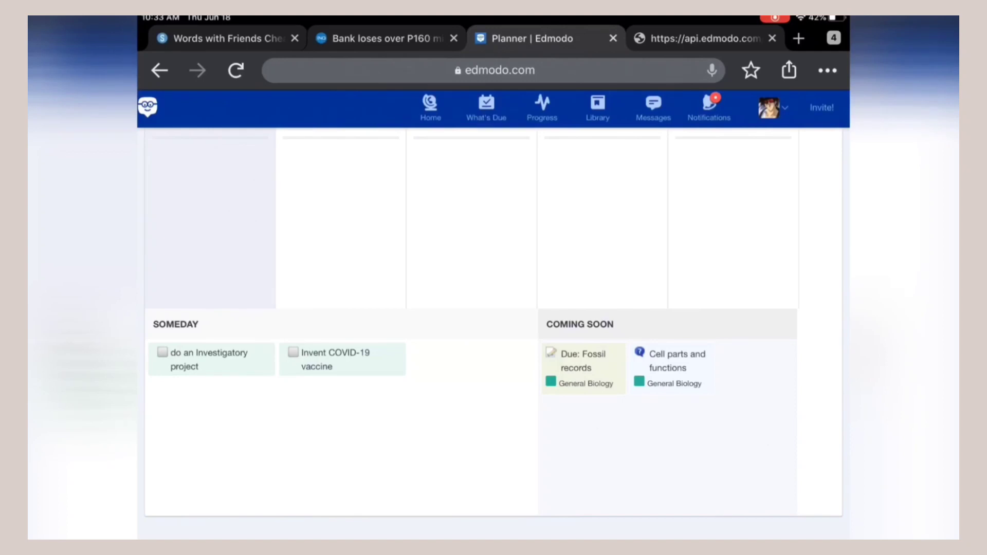
pyautogui.scroll(5, 493, 308)
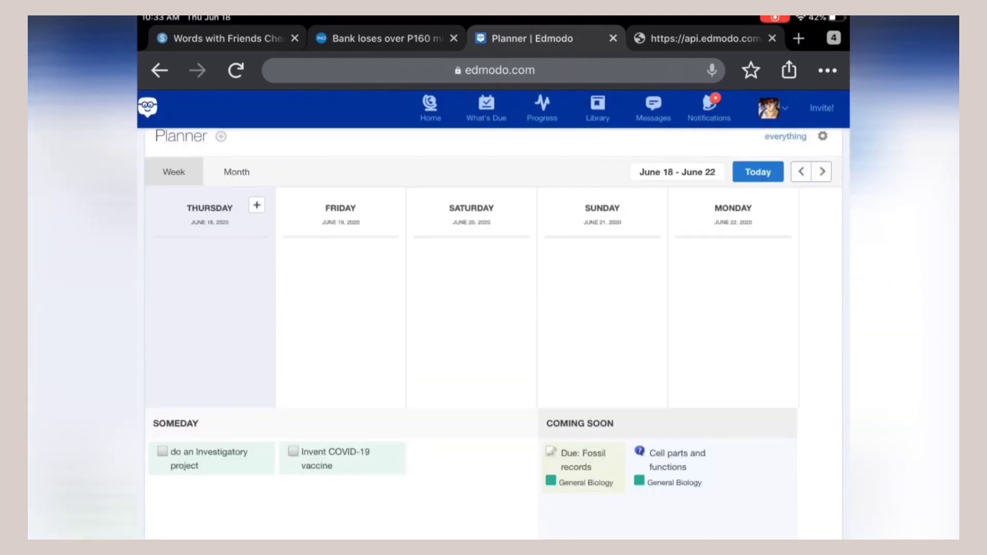
# Add a new event on Thursday, June 18 and begin typing its note
pyautogui.click(254, 278)
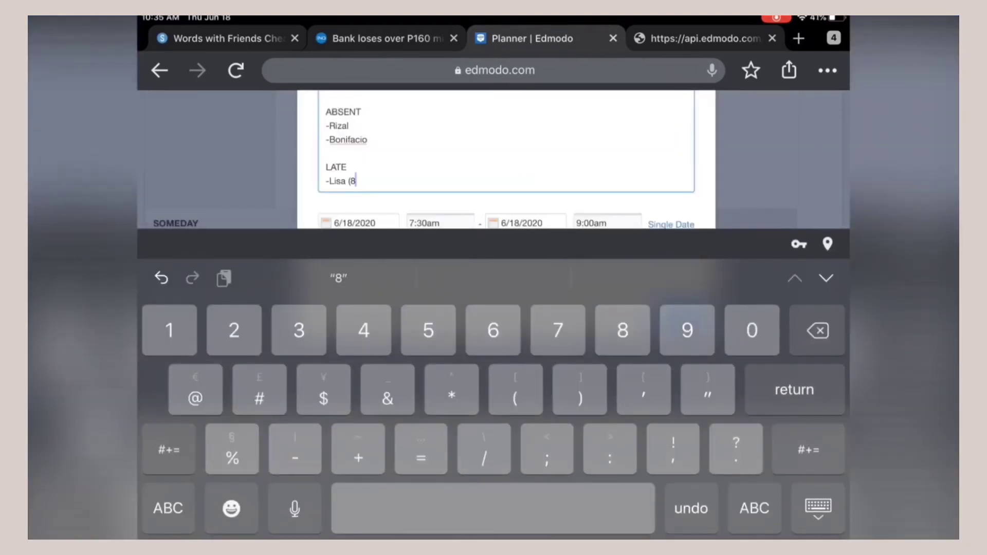
pyautogui.write(':')
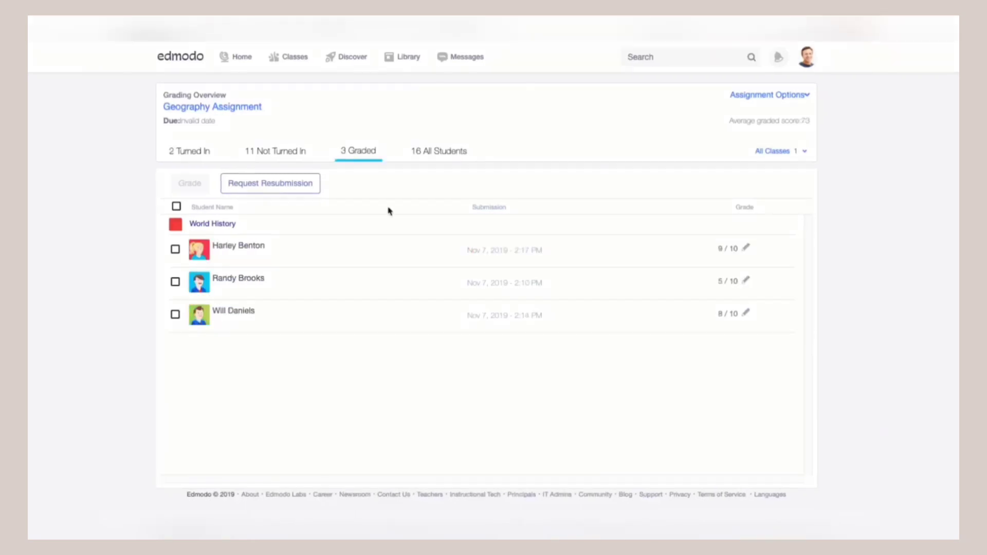
# Change the first graded student's Geography Assignment score from 9 to 10 and save
pyautogui.click(303, 251)
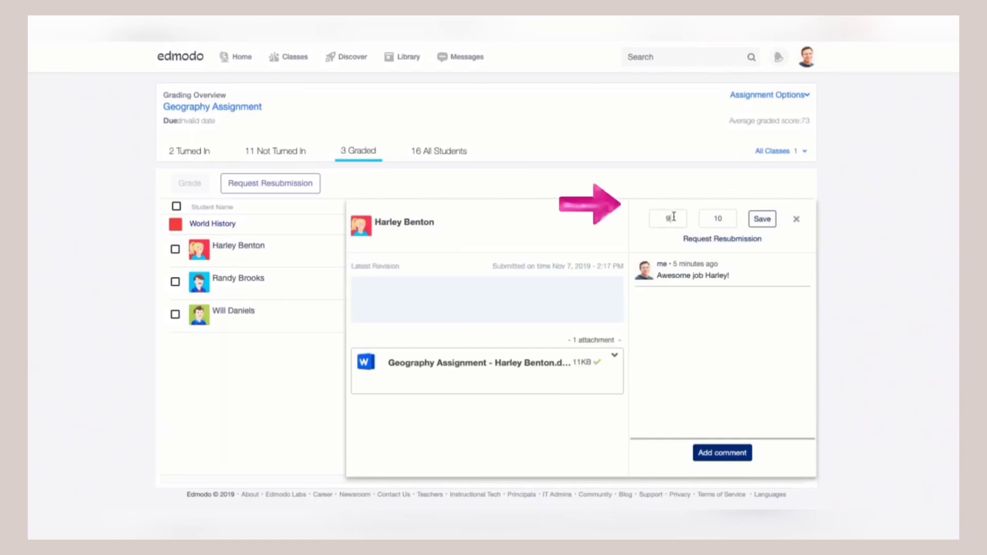
pyautogui.click(674, 217)
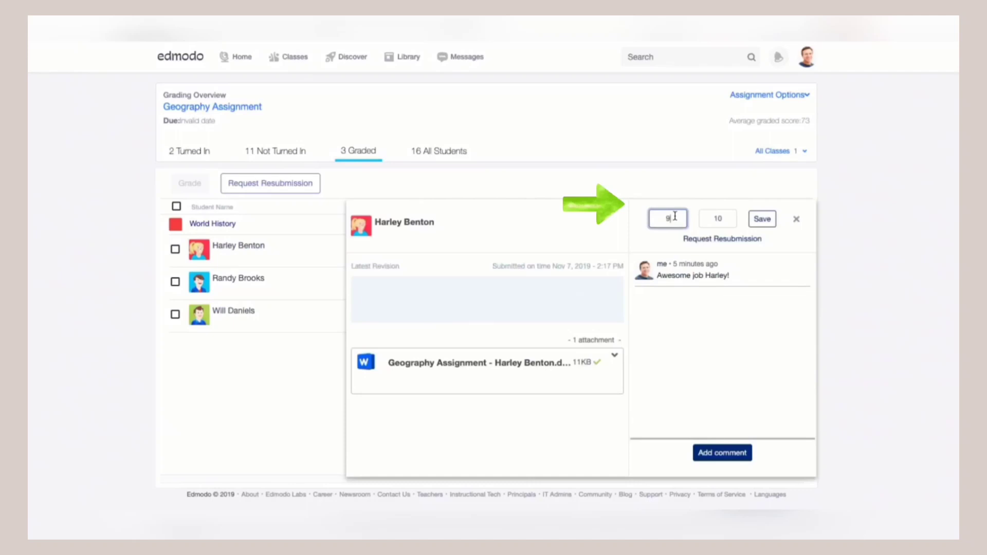
pyautogui.press('BackSpace')
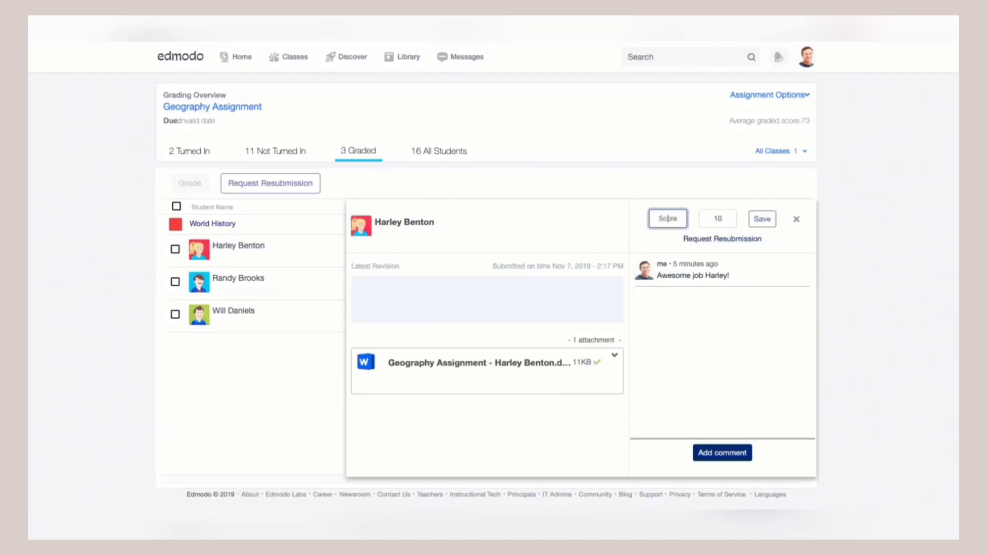
pyautogui.write('10')
pyautogui.click(764, 220)
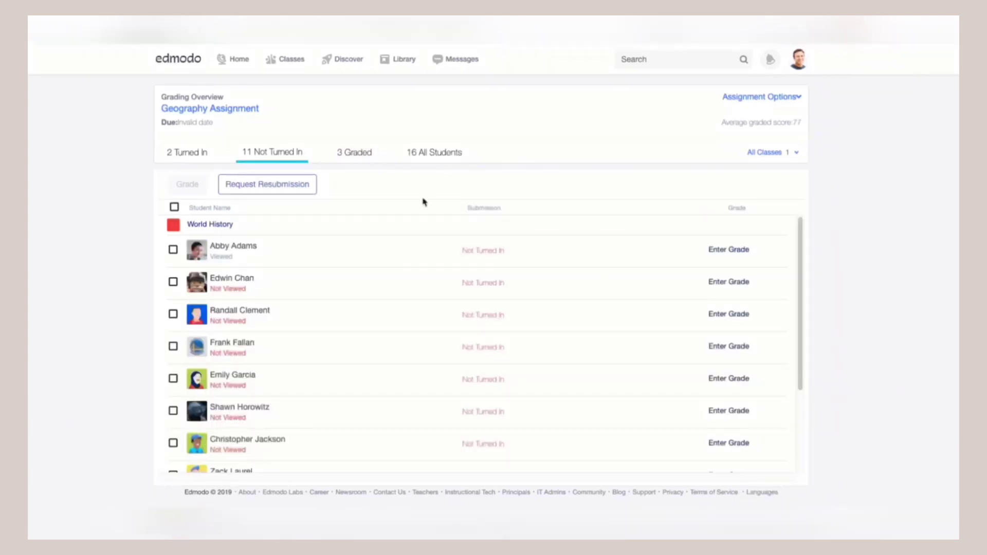
# Show the Graded tab of the Geography Assignment's grading overview
pyautogui.click(354, 154)
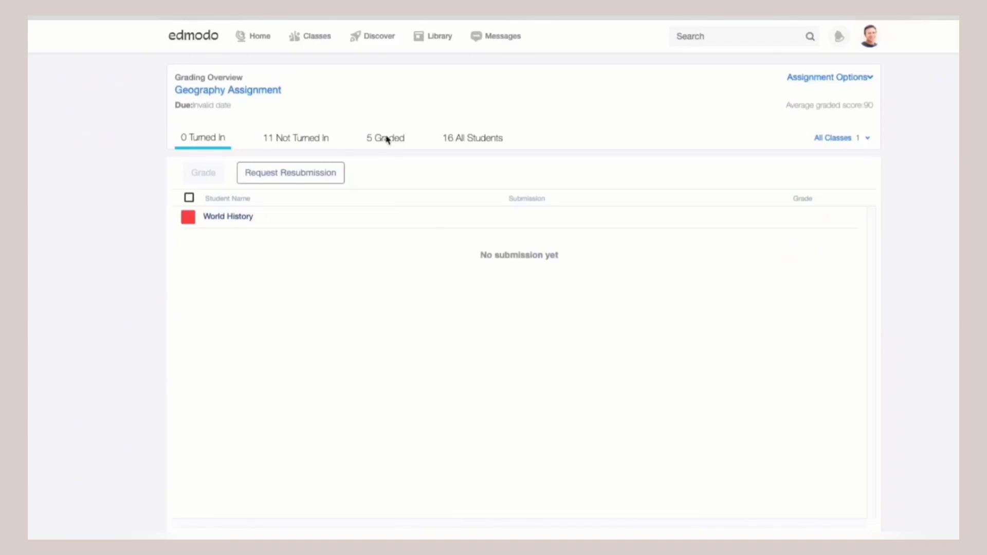
# Select all five students on the Graded tab and submit a resubmission request
pyautogui.click(387, 140)
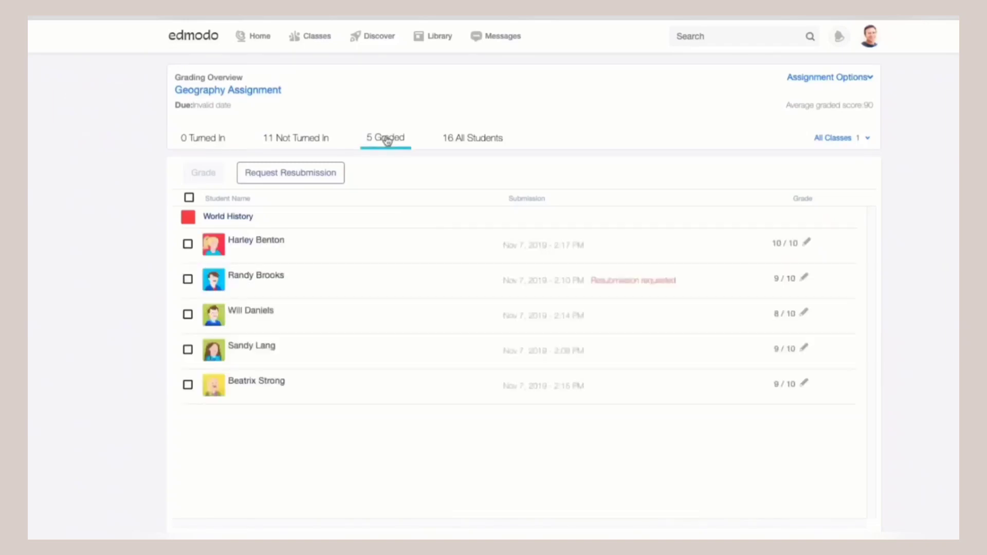
pyautogui.click(189, 198)
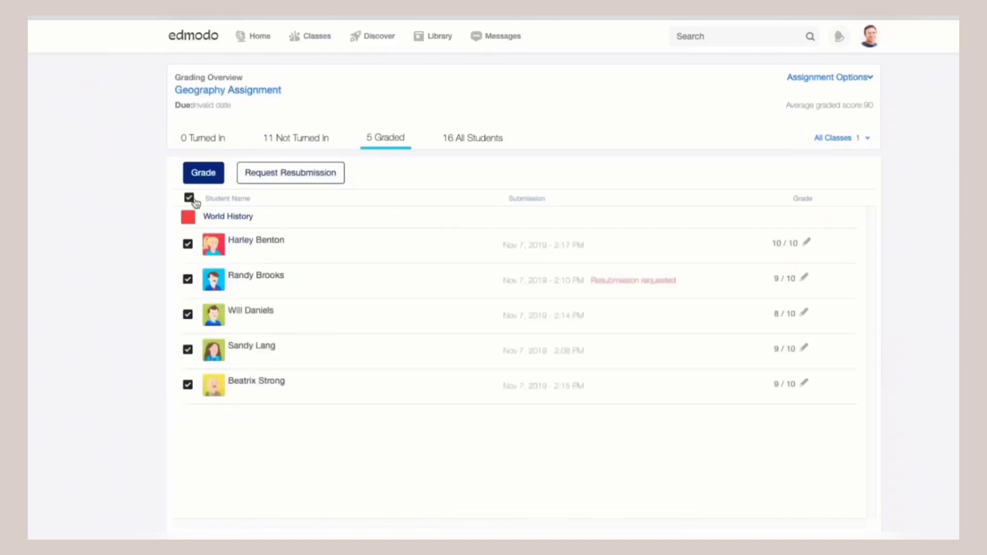
pyautogui.click(257, 180)
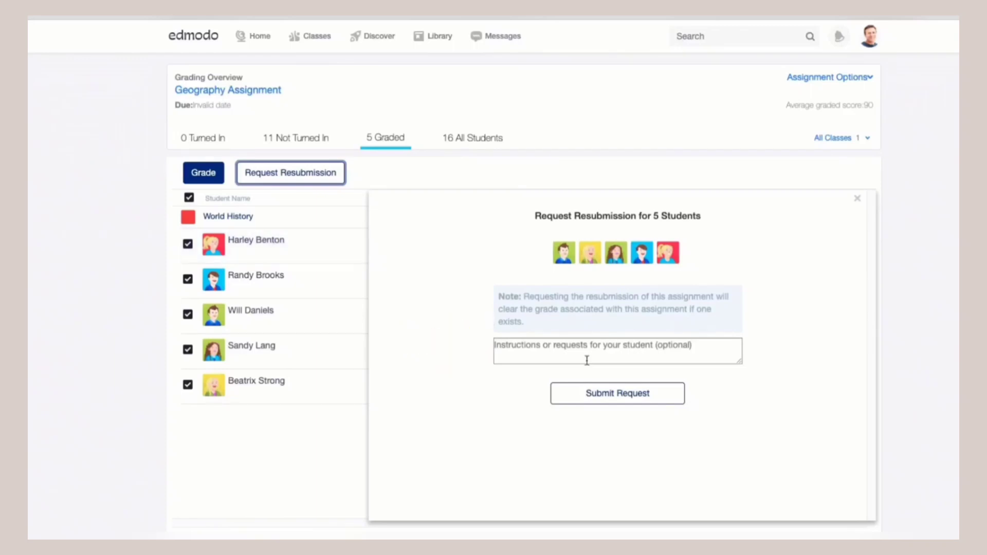
pyautogui.click(656, 404)
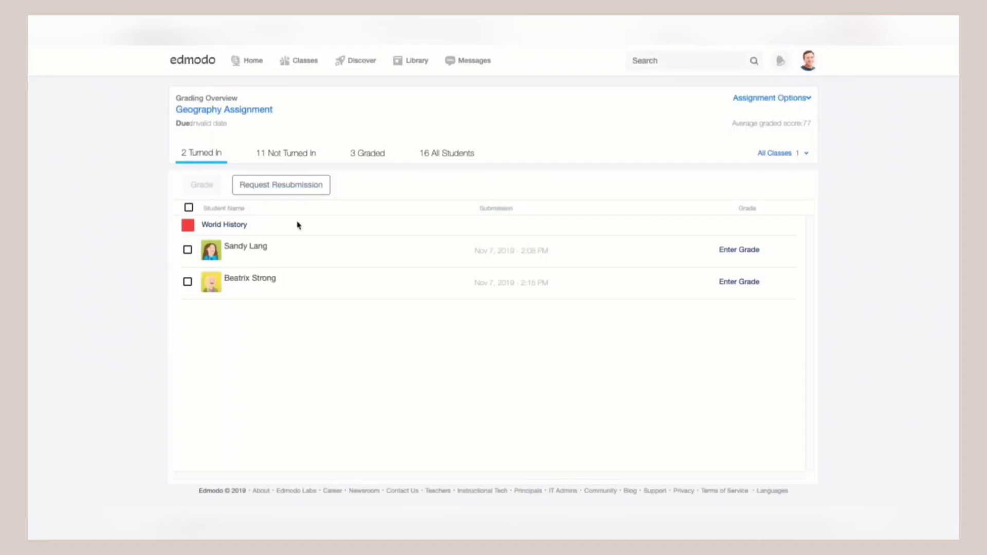
# Select both turned-in students and grade them together with a score of 9 out of 10
pyautogui.click(189, 208)
pyautogui.click(188, 208)
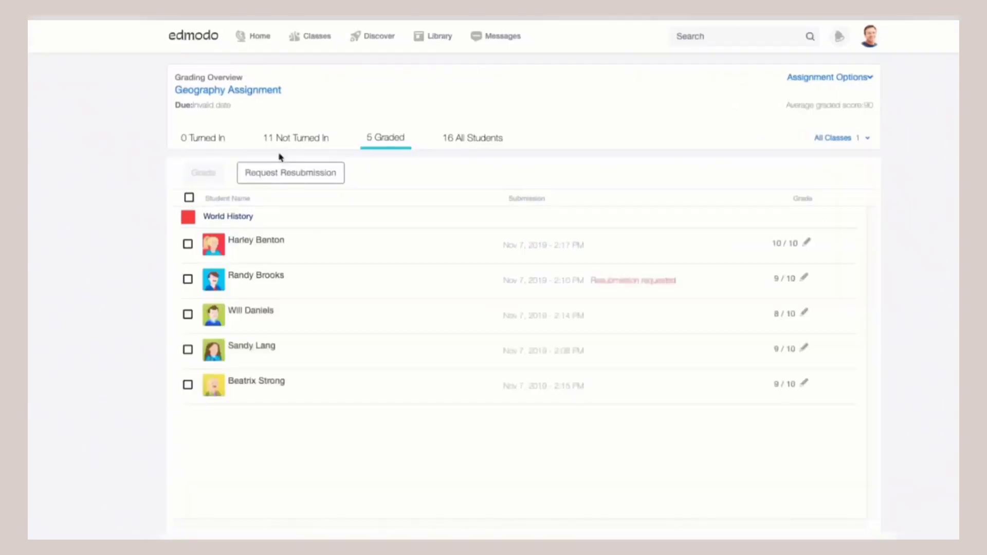
pyautogui.click(189, 198)
pyautogui.click(189, 198)
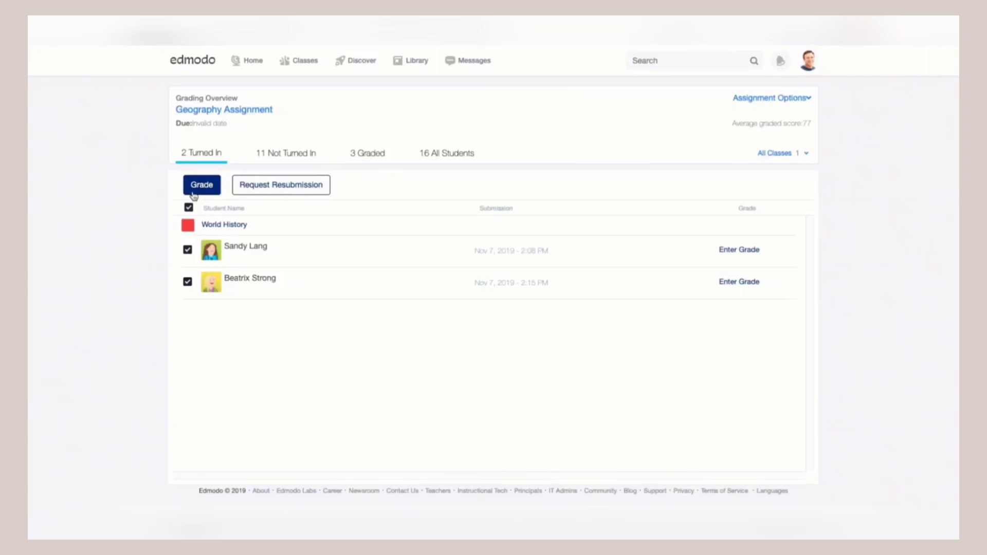
pyautogui.click(194, 191)
pyautogui.click(544, 295)
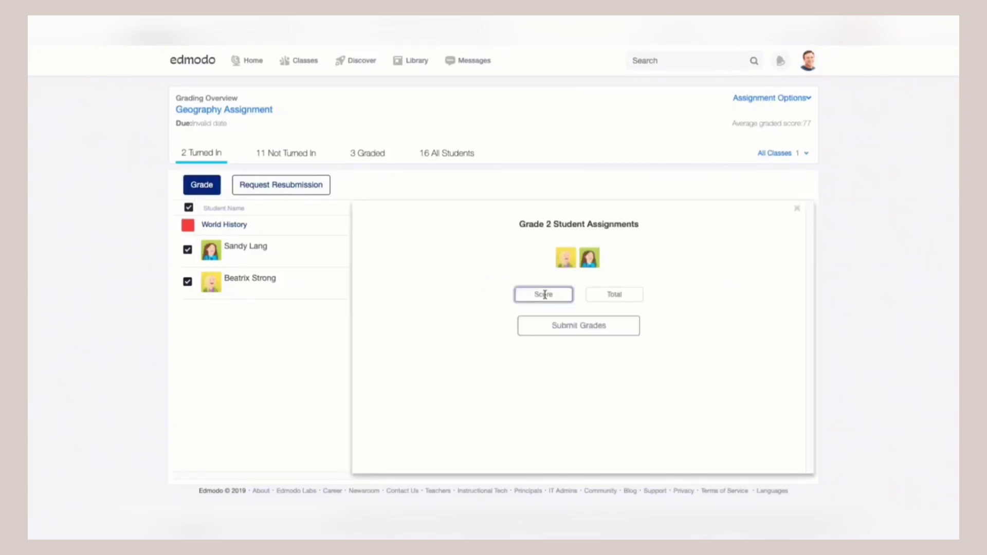
pyautogui.write('9')
pyautogui.click(604, 291)
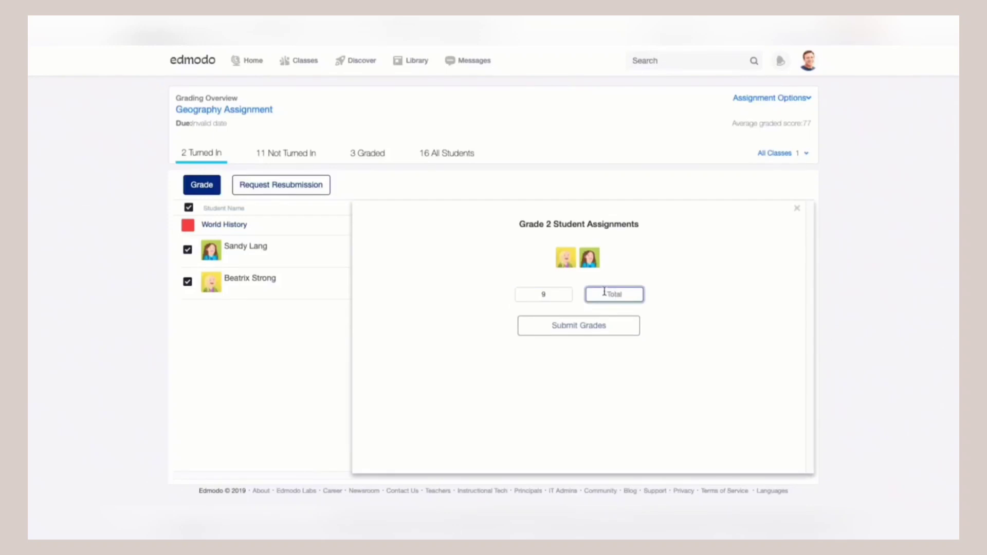
pyautogui.write('10')
pyautogui.click(636, 324)
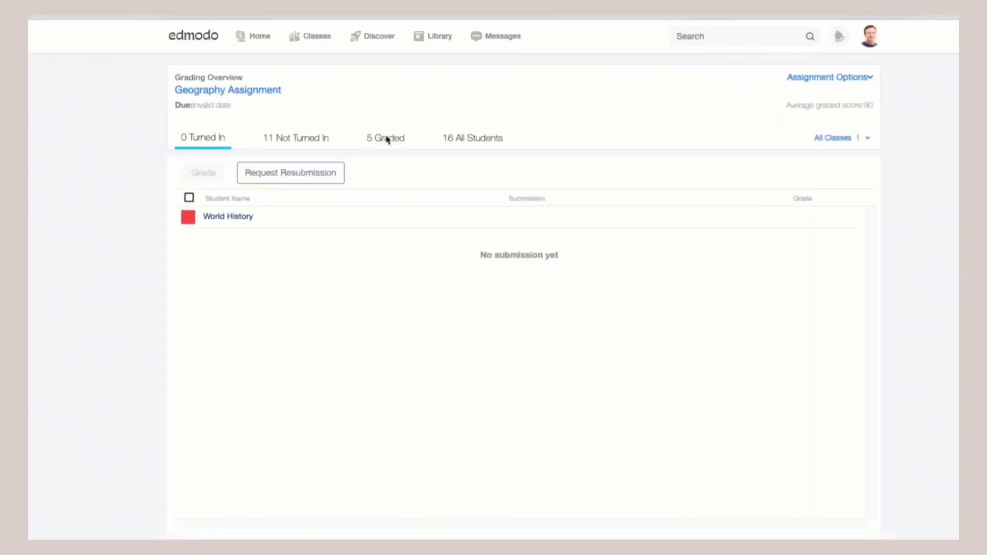
# Select all five graded Geography Assignment students and send them a resubmission request
pyautogui.click(387, 140)
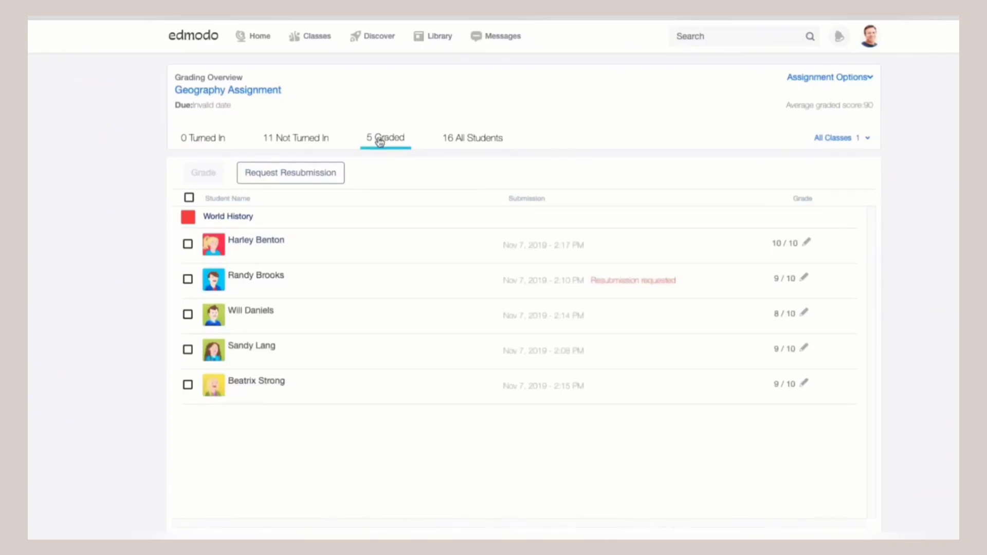
pyautogui.click(190, 198)
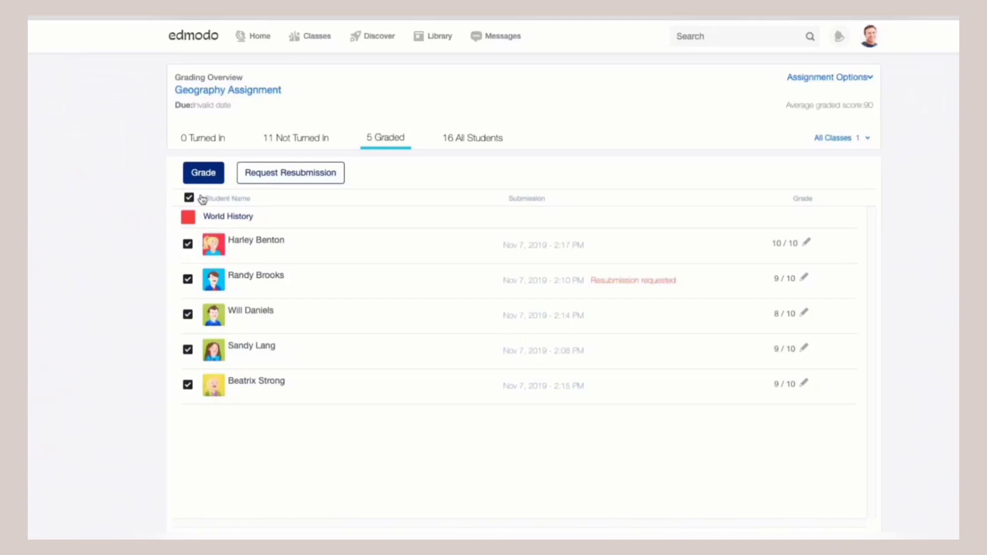
pyautogui.click(291, 173)
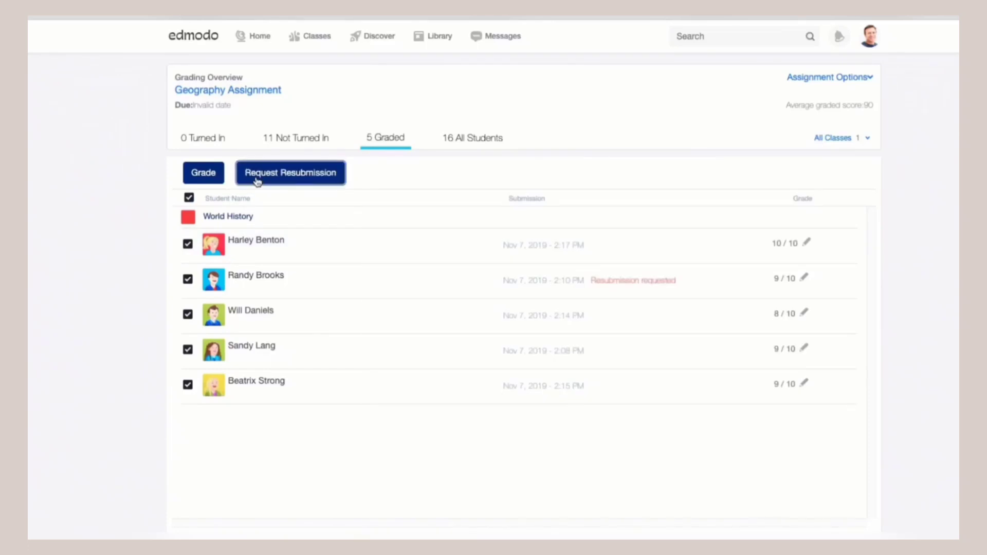
pyautogui.click(291, 173)
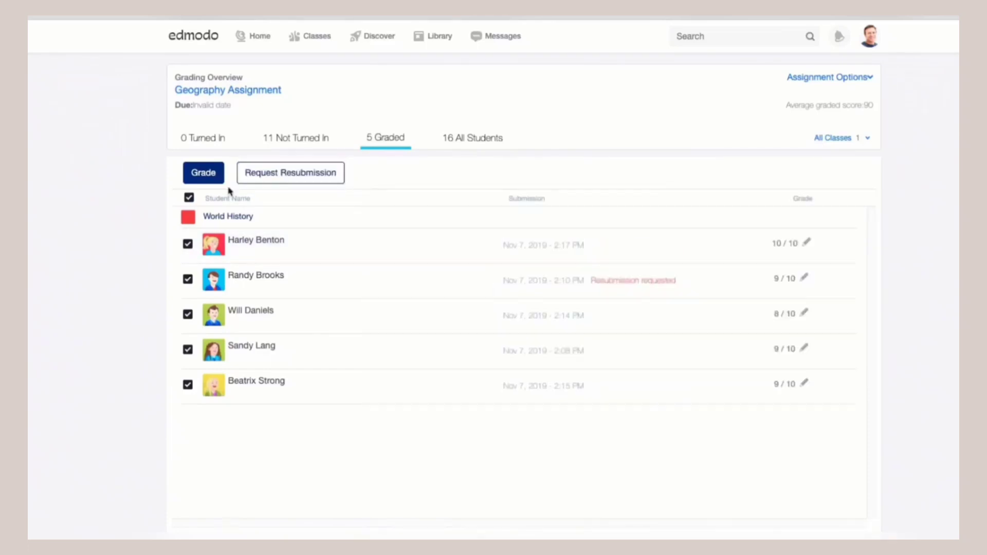
pyautogui.click(257, 178)
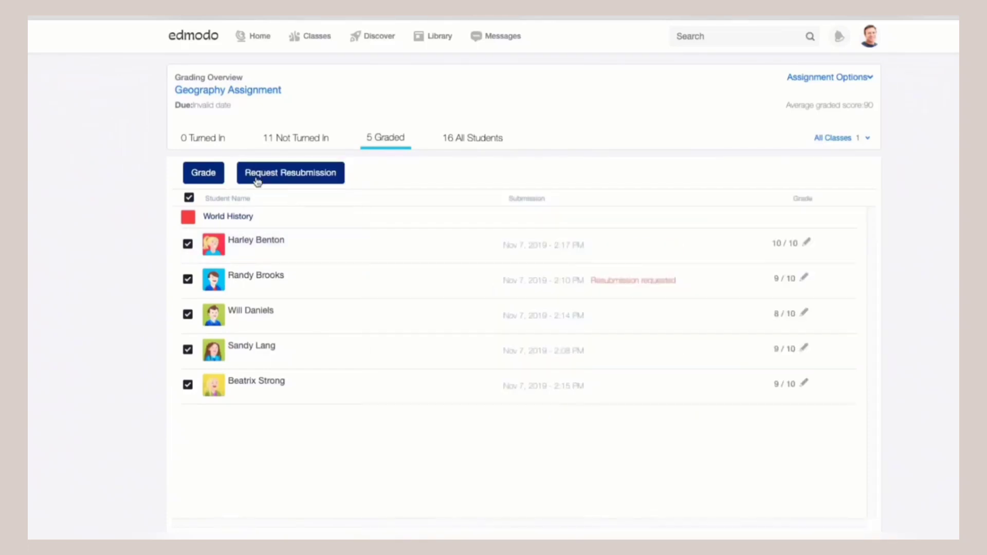
pyautogui.click(256, 179)
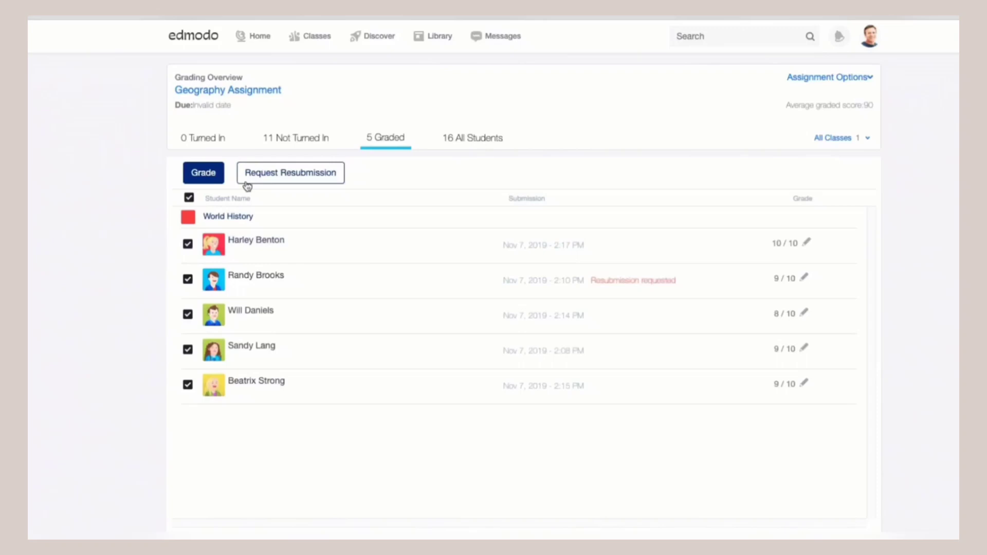
pyautogui.click(257, 179)
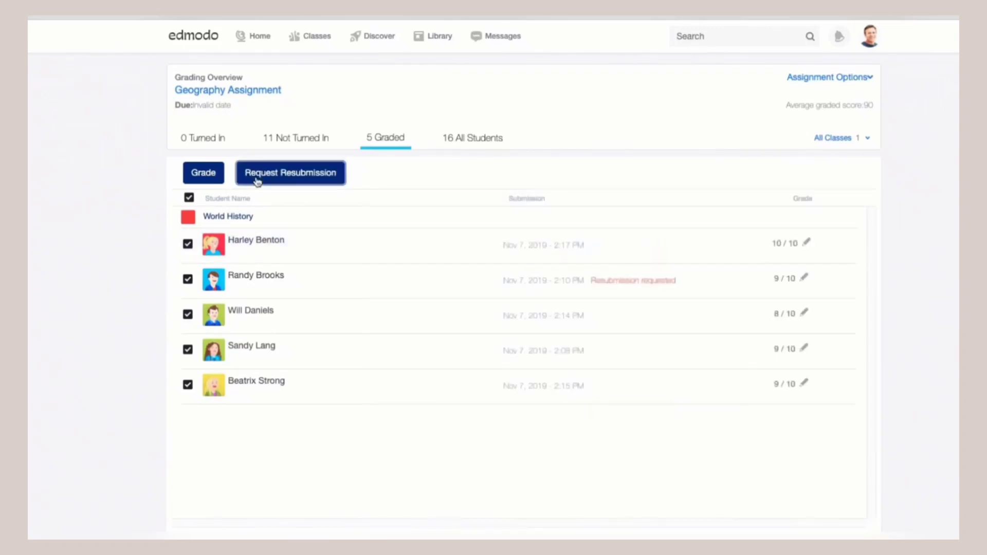
pyautogui.click(256, 179)
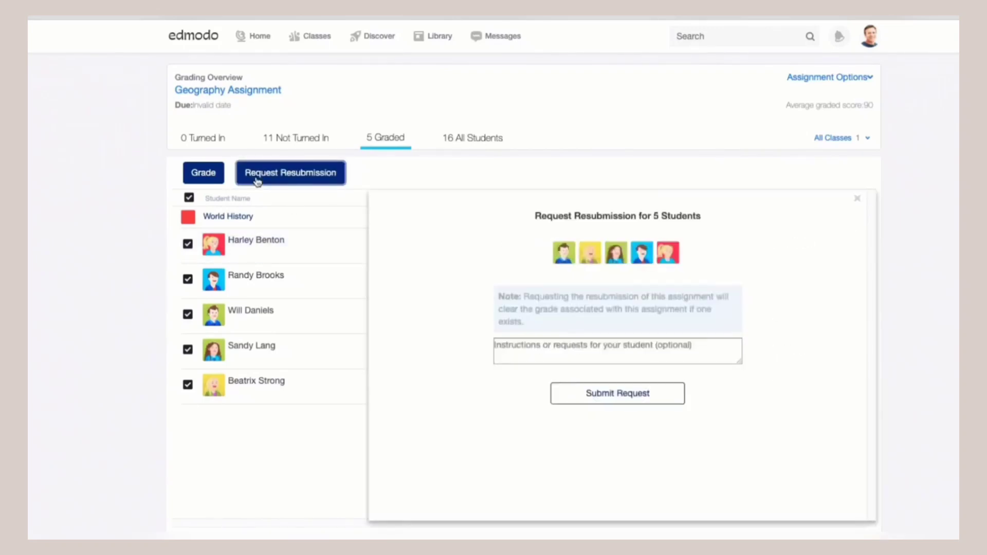
pyautogui.click(656, 403)
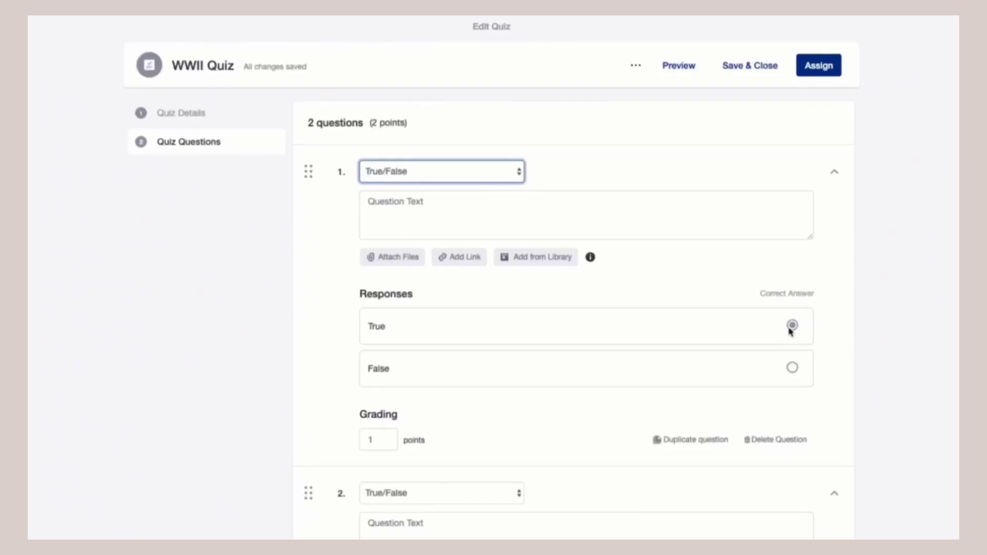
# Switch WWII Quiz question 1's type from True/False to Multiple Choice
pyautogui.click(519, 171)
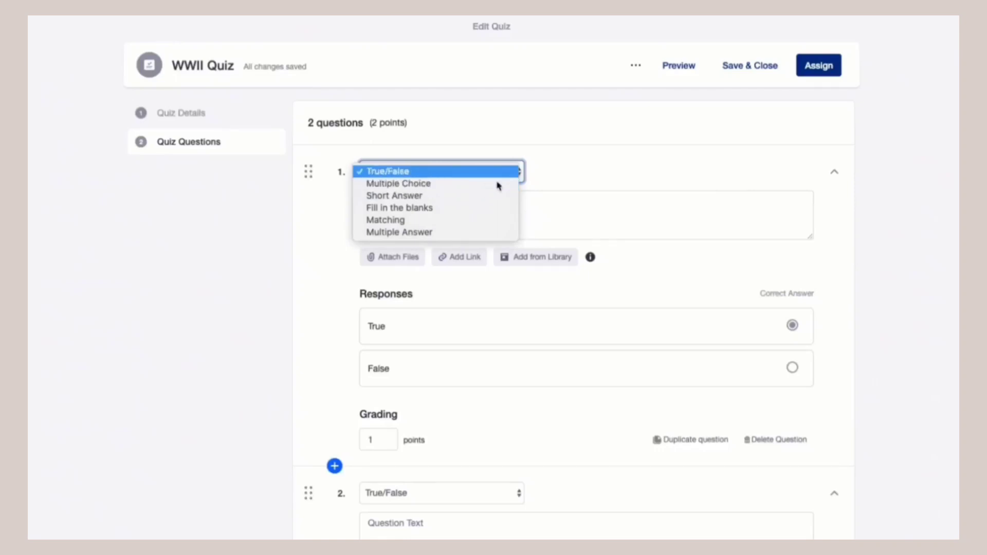
pyautogui.click(491, 185)
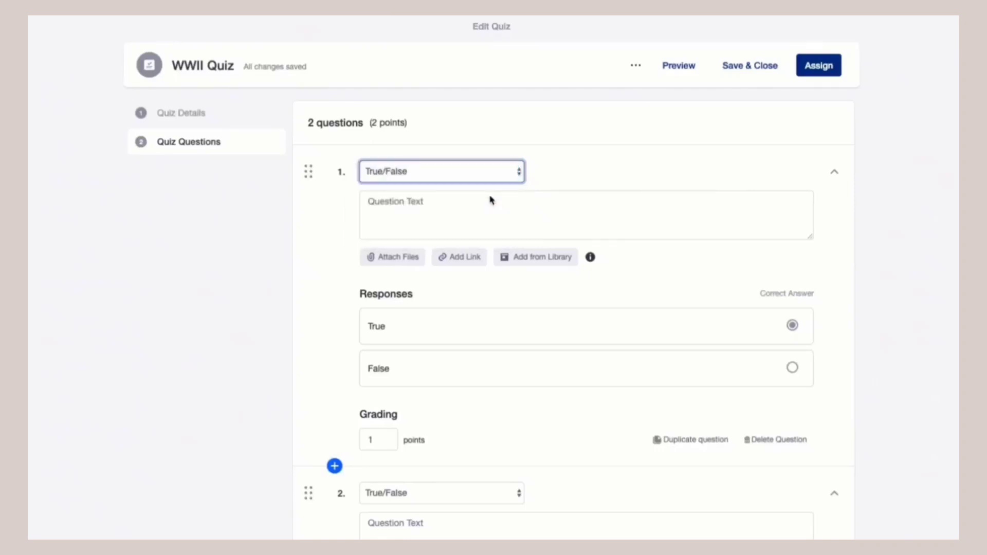
# Enter 'When did WWII start?' as question 1, with answer options 1937 and 1939
pyautogui.click(529, 195)
pyautogui.write('When did')
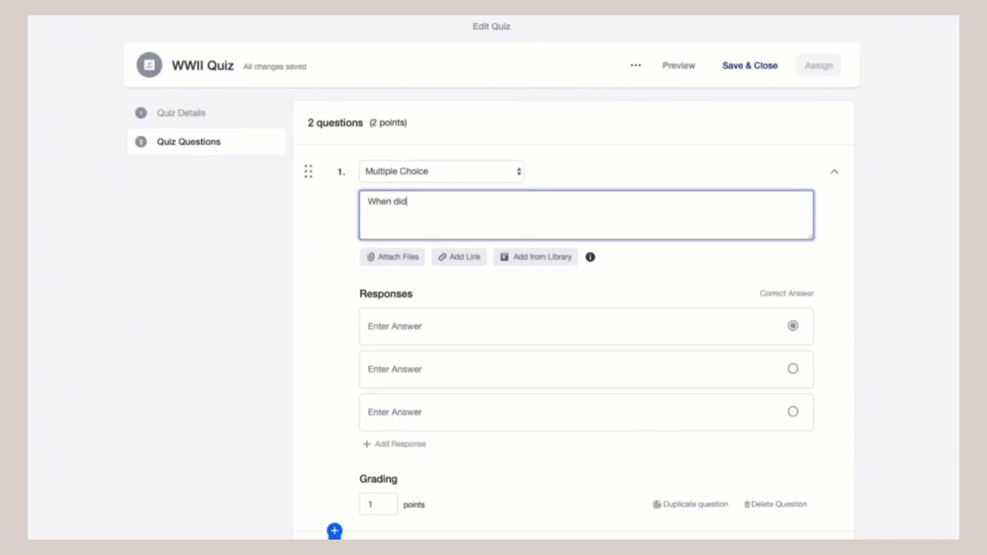
pyautogui.write(' WWII start?')
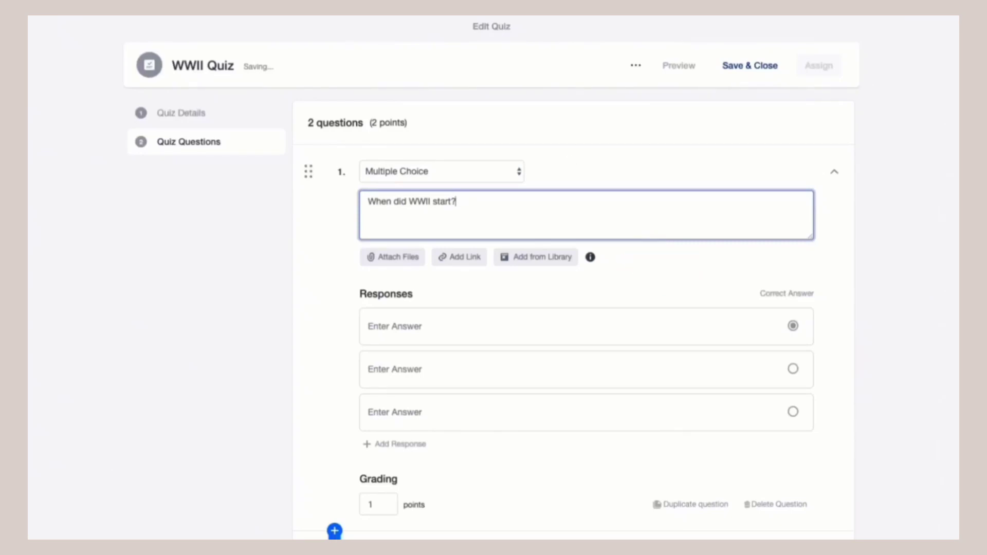
pyautogui.click(466, 329)
pyautogui.write('1937')
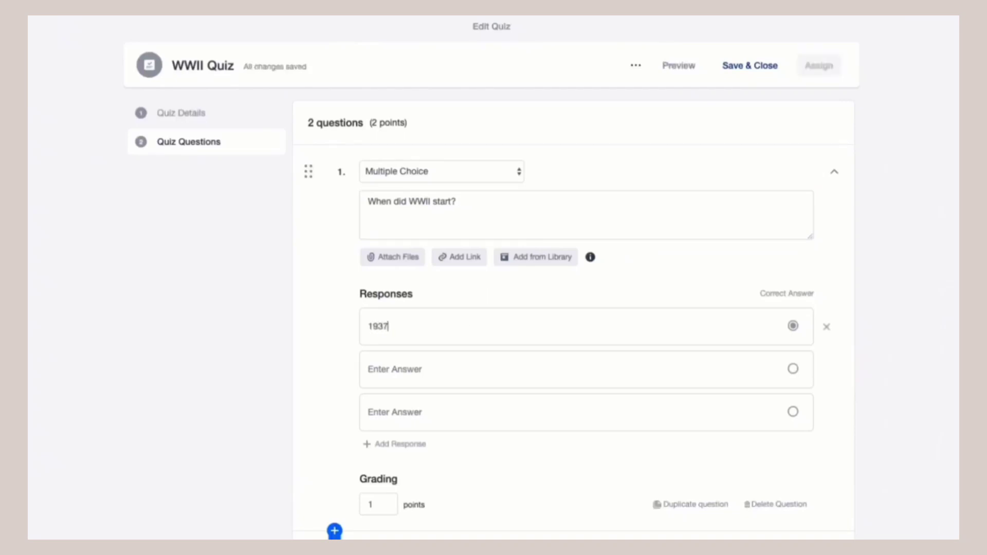
pyautogui.click(456, 374)
pyautogui.write('1939')
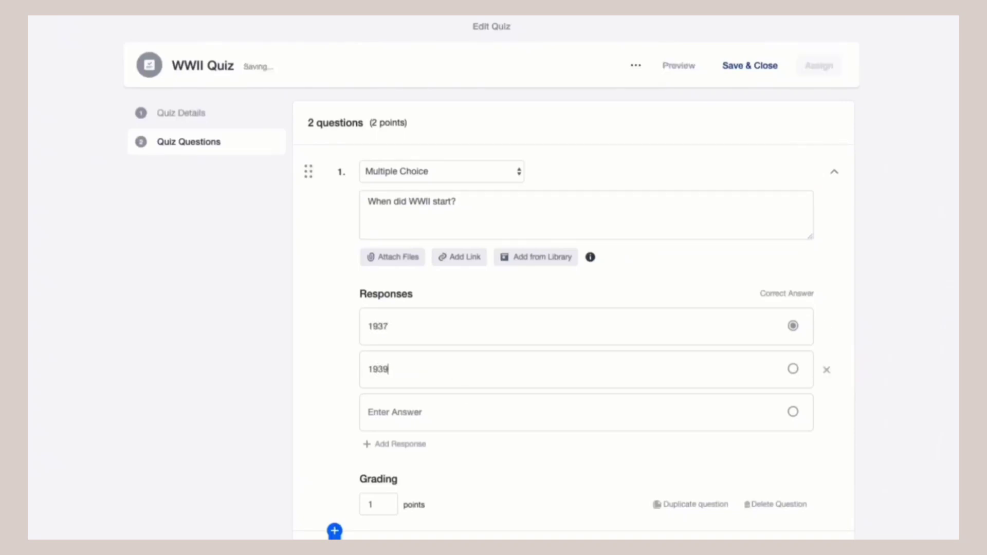
pyautogui.click(459, 413)
# Begin the third answer option of question 1 by entering '1'
pyautogui.click(445, 410)
pyautogui.write('1')
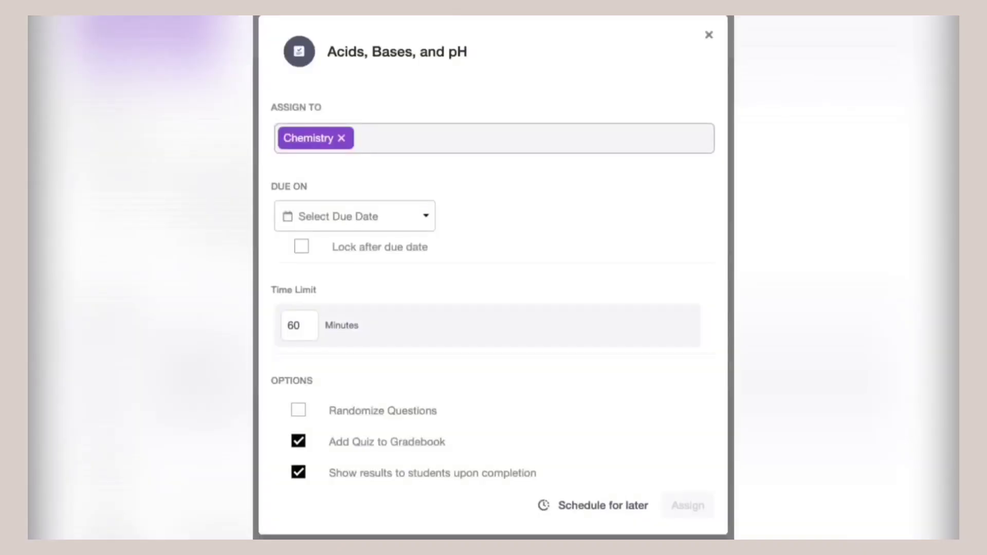